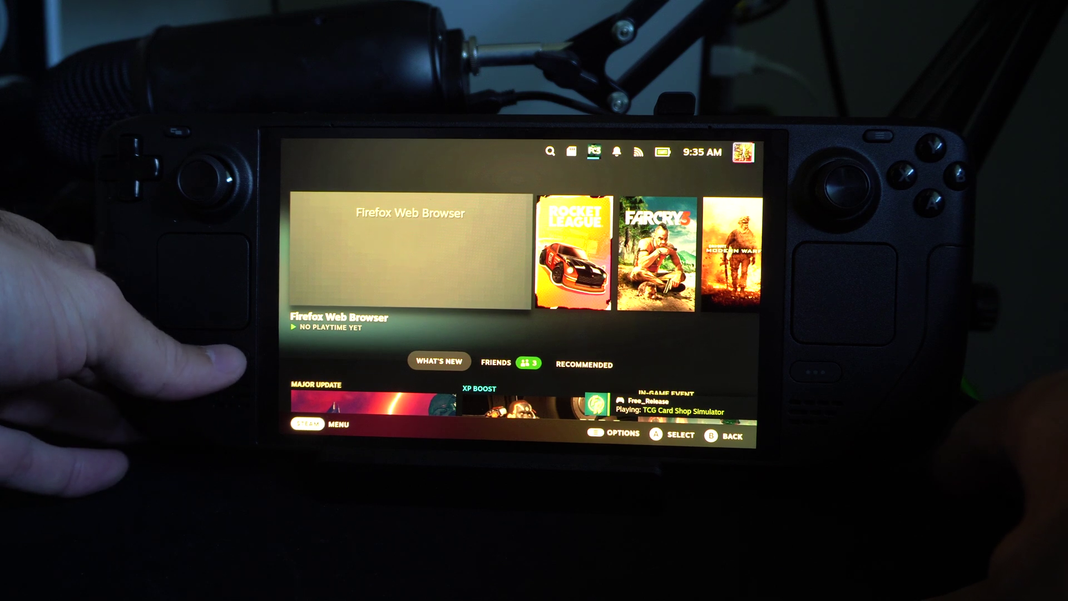
Step: From the Library's Non-Steam entries, select Firefox Web Browser and play it
{"action": "key", "text": "super"}
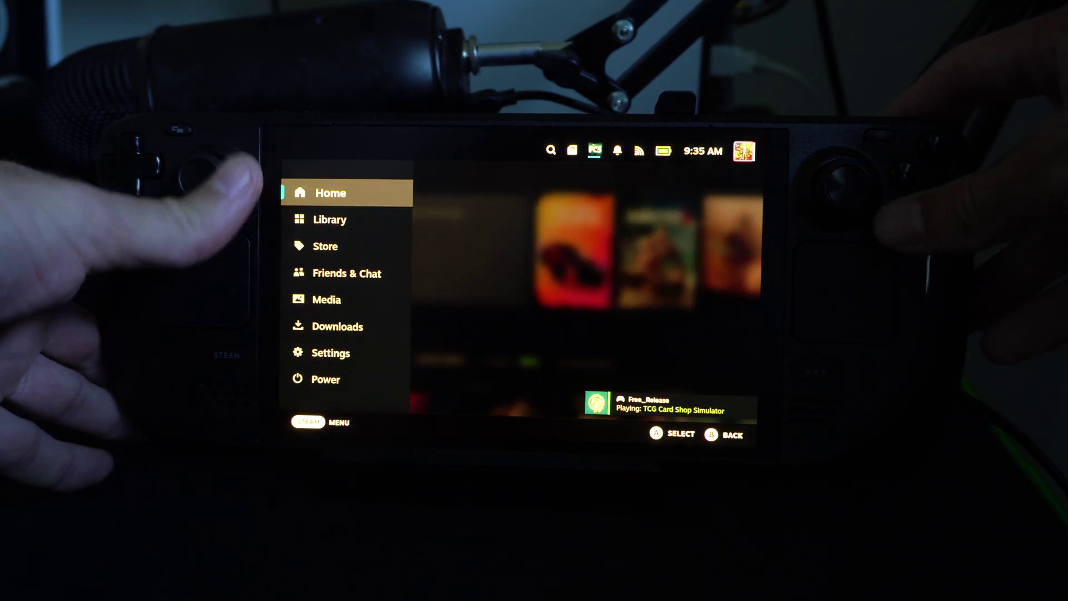
{"action": "key", "text": "Down"}
{"action": "key", "text": "Return"}
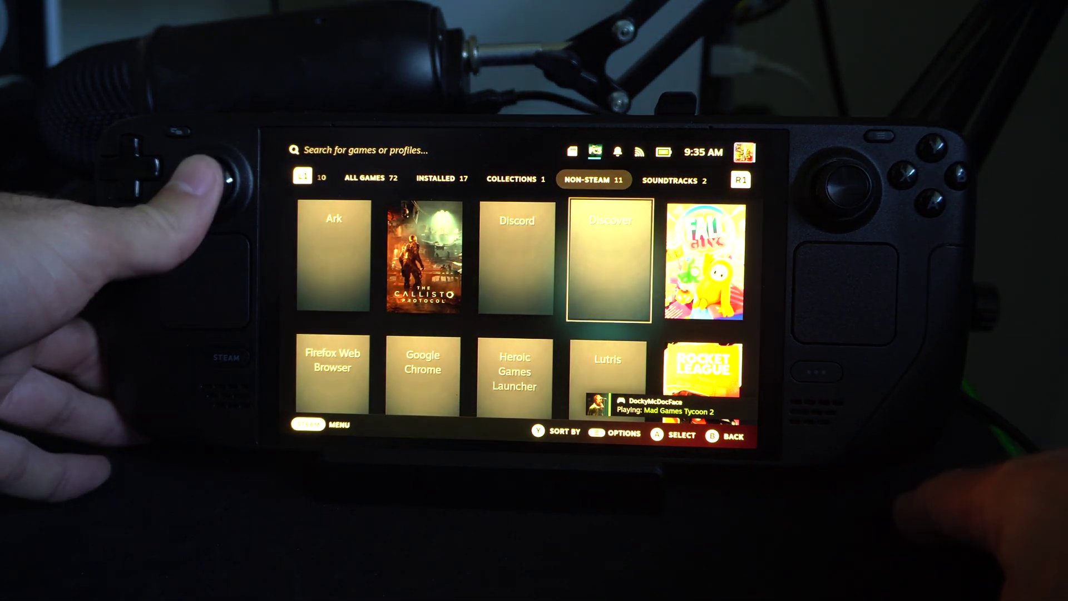
{"action": "key", "text": "Down"}
{"action": "key", "text": "Down"}
{"action": "key", "text": "Up"}
{"action": "key", "text": "Right"}
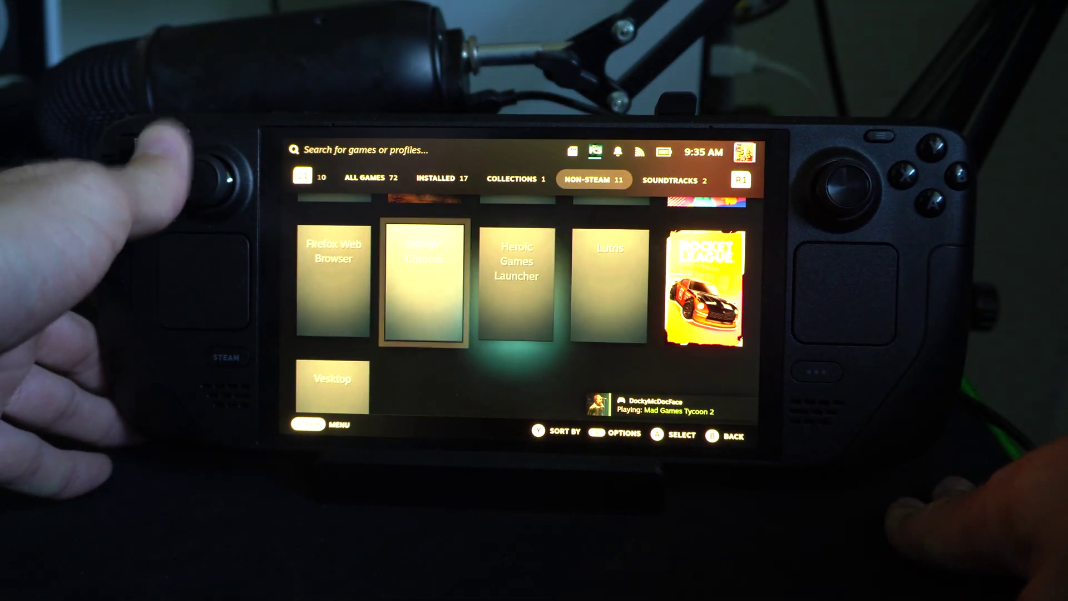
{"action": "key", "text": "Left"}
{"action": "key", "text": "Return"}
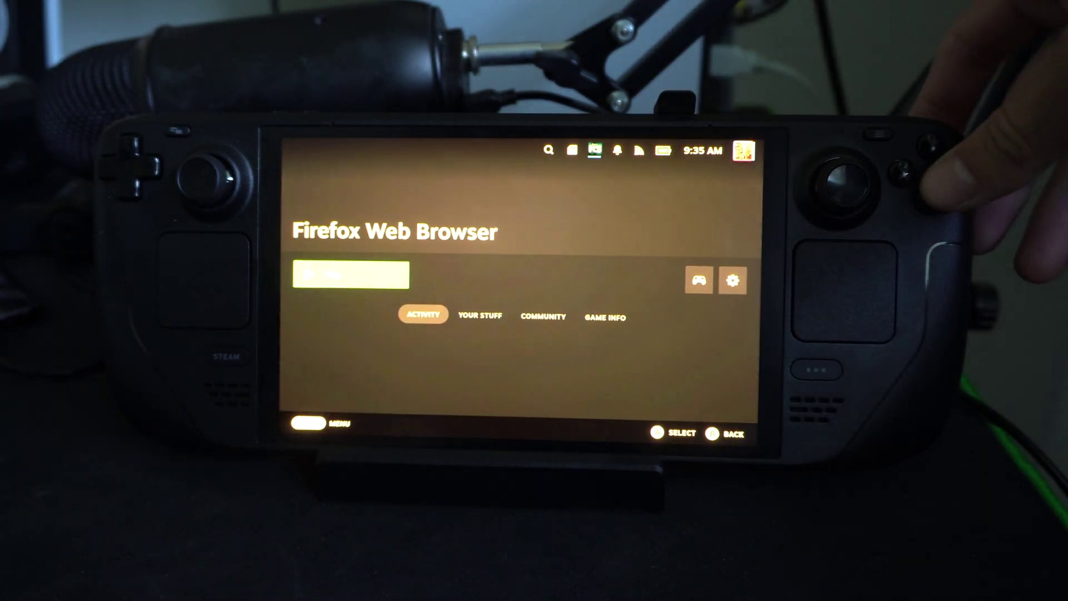
{"action": "key", "text": "Return"}
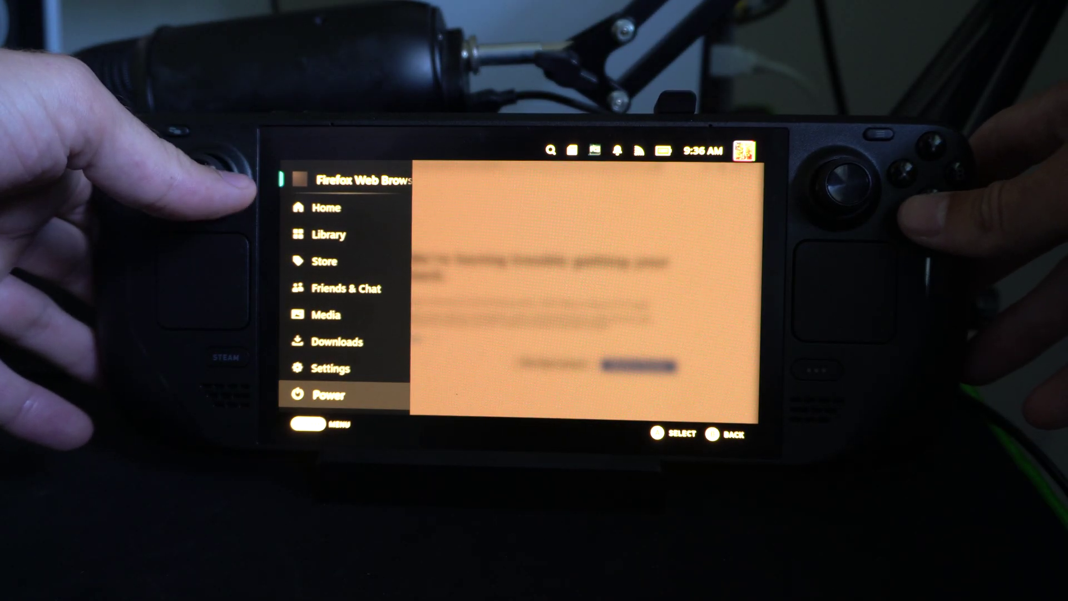
Step: Choose Switch to Desktop from the Steam menu's Power options
{"action": "key", "text": "Return"}
{"action": "key", "text": "Down"}
{"action": "key", "text": "Down"}
{"action": "key", "text": "Down"}
{"action": "key", "text": "Down"}
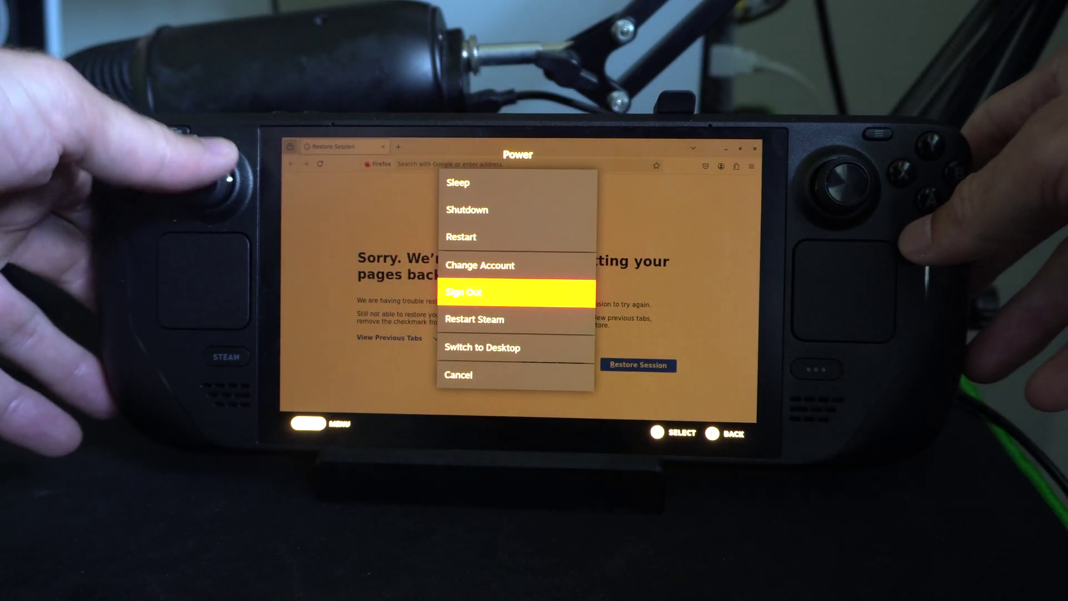
{"action": "key", "text": "Down"}
{"action": "key", "text": "Down"}
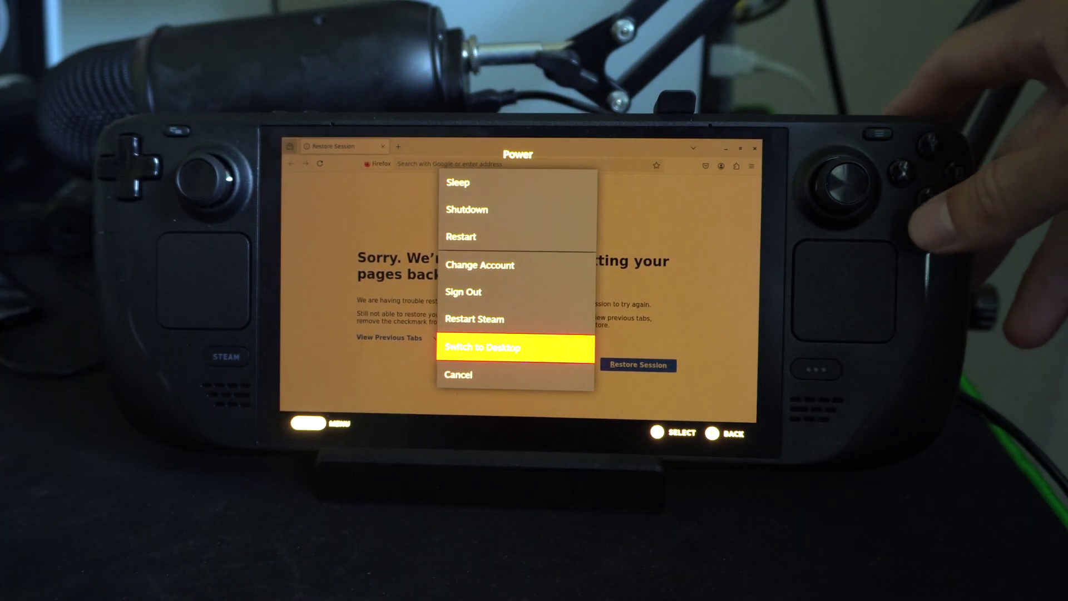
{"action": "key", "text": "Return"}
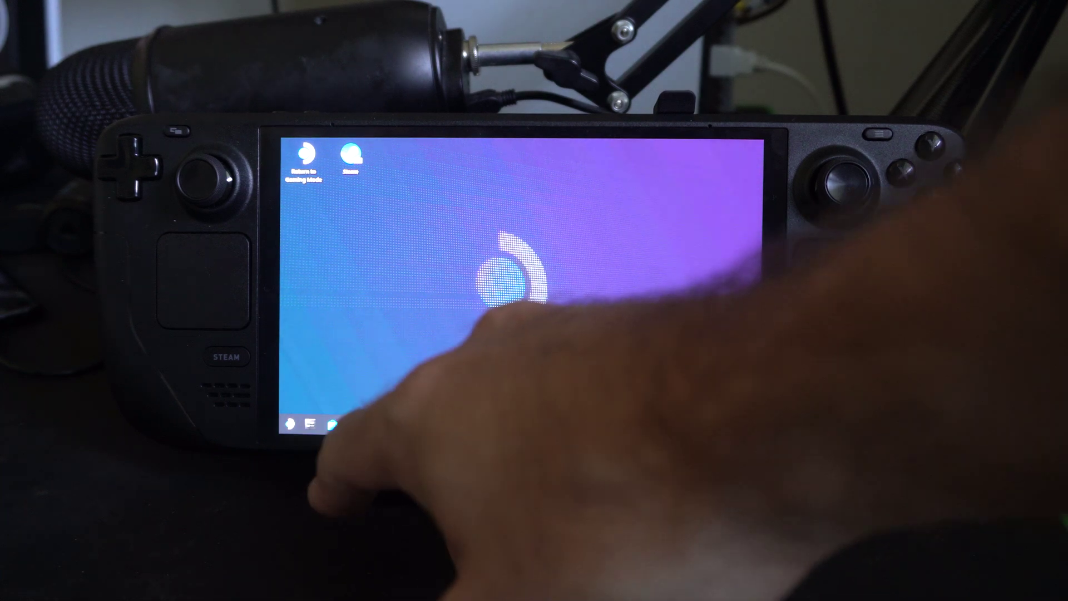
Step: Search Discover for a web browser using the on-screen keyboard, then close Discover
{"action": "left_click", "coordinate": [333, 424]}
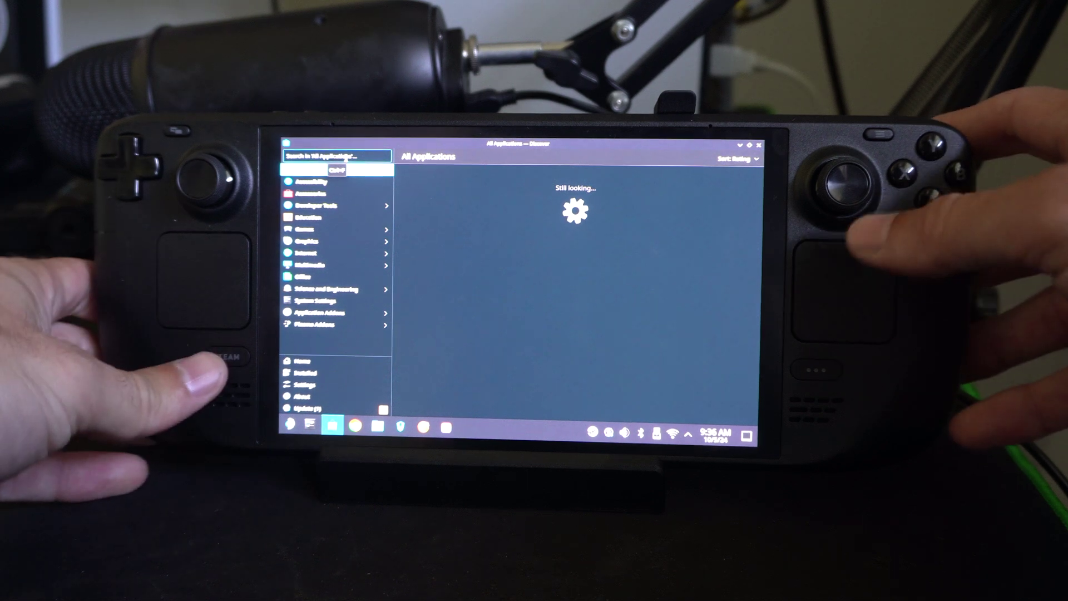
{"action": "key", "text": "super+x"}
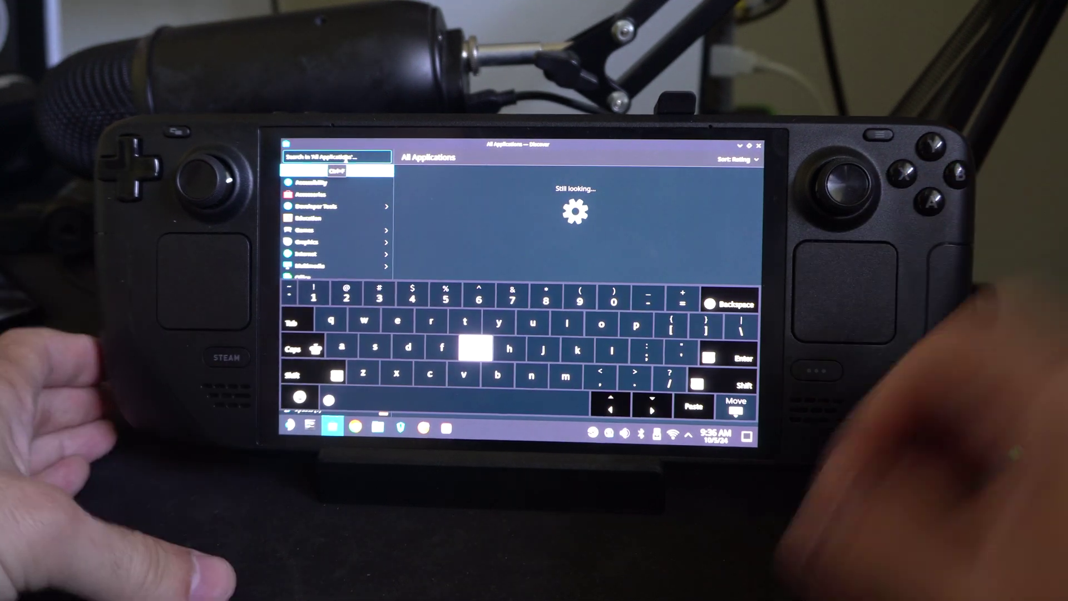
{"action": "type", "text": "g"}
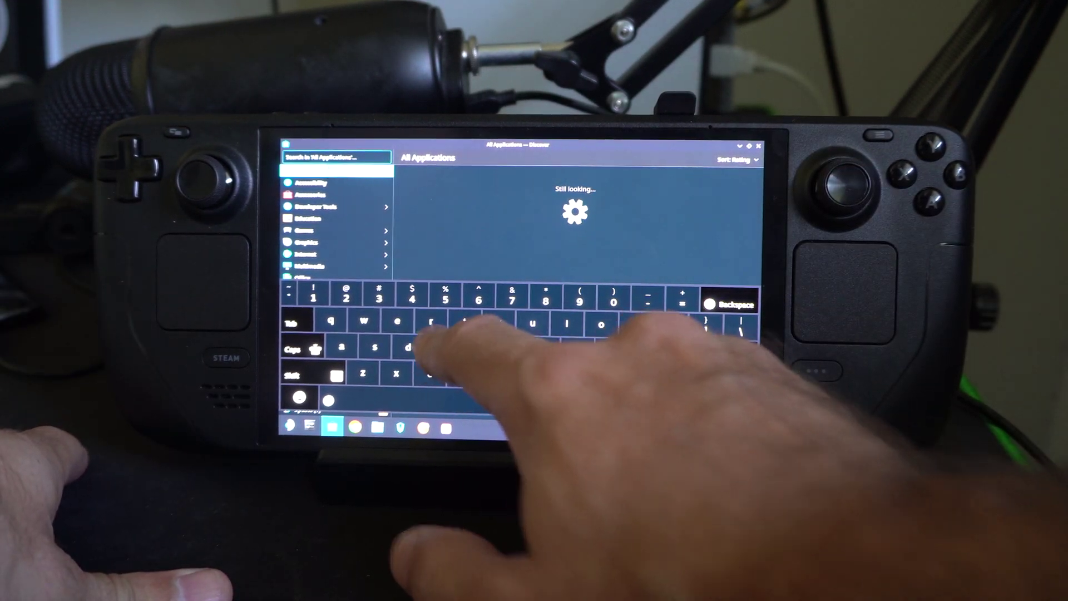
{"action": "type", "text": "re"}
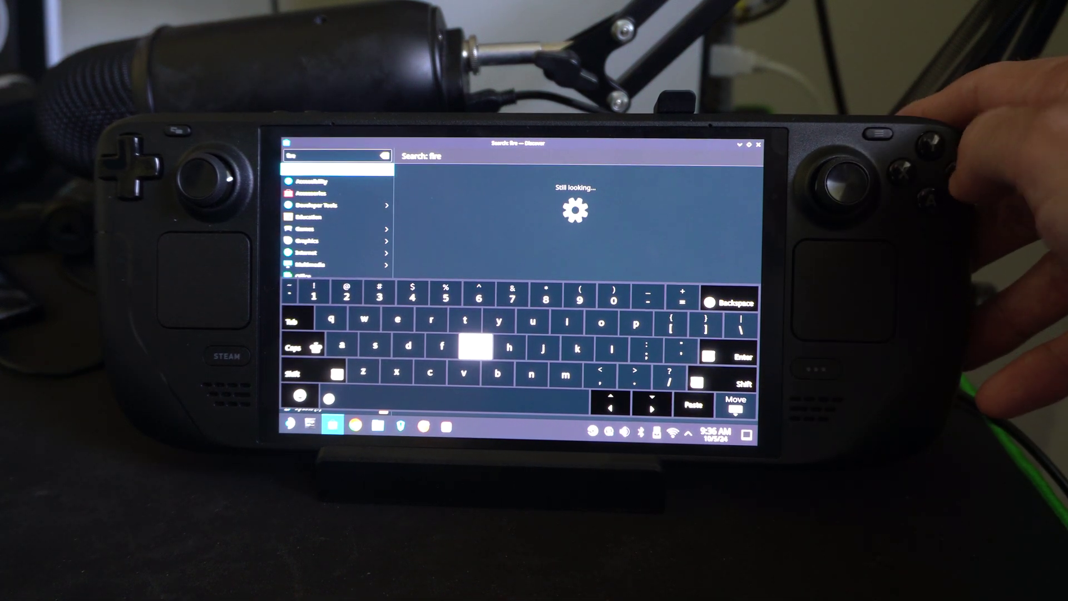
{"action": "key", "text": "Escape"}
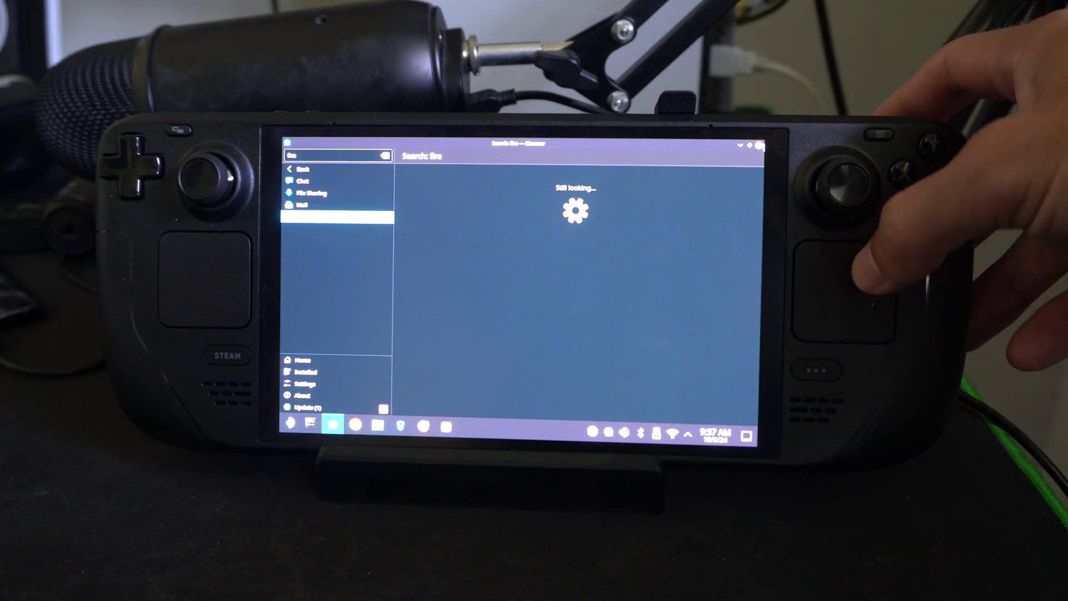
{"action": "left_click", "coordinate": [759, 145]}
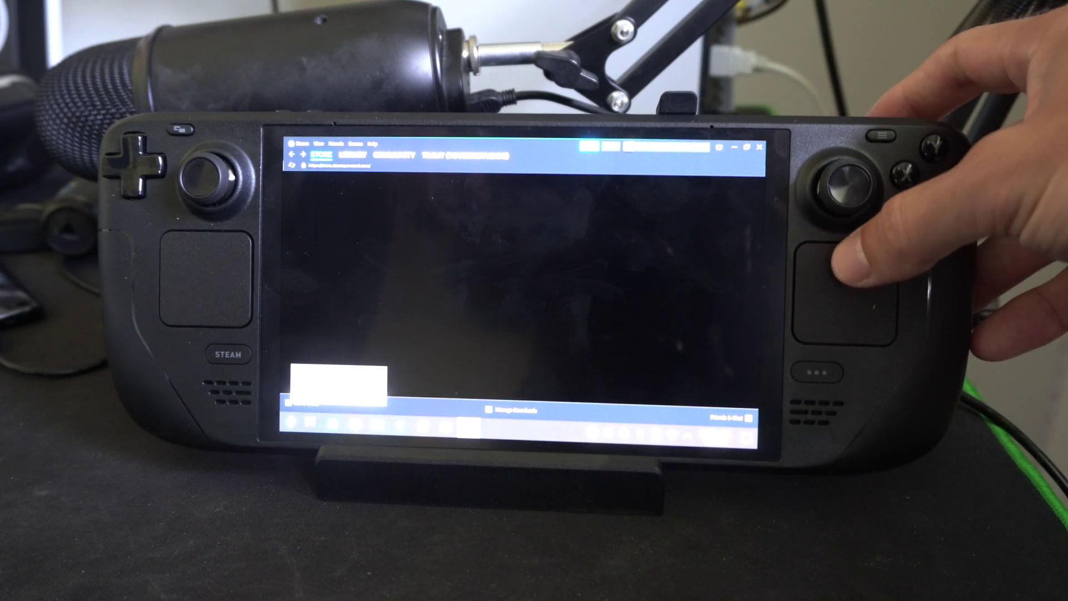
Step: Open and close the Add Non-Steam Game chooser, then minimise the Steam window
{"action": "left_click", "coordinate": [321, 369]}
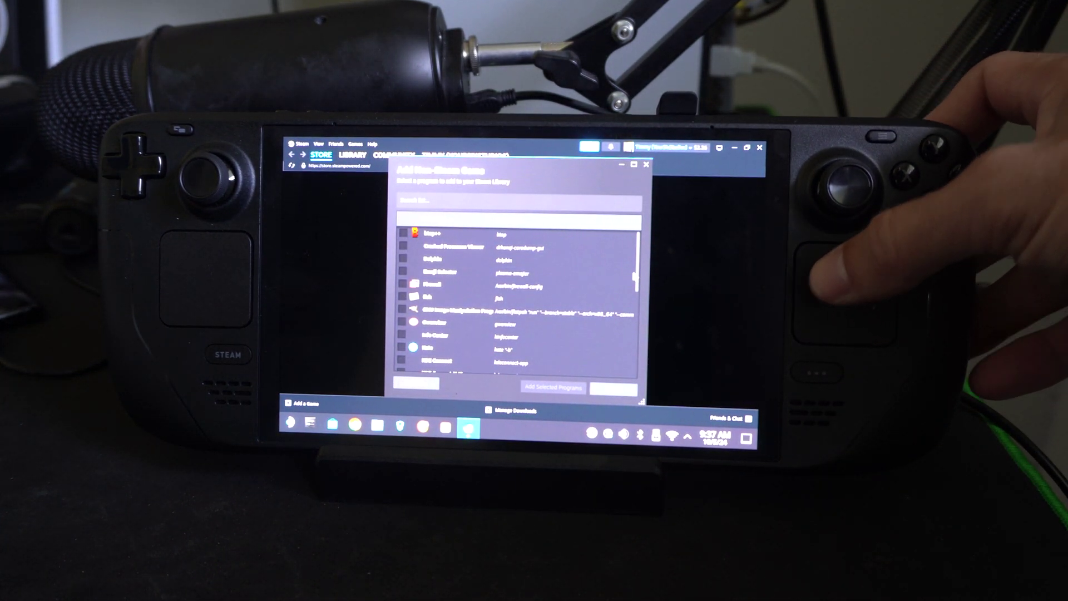
{"action": "scroll", "coordinate": [660, 296], "scroll_direction": "down", "scroll_amount": 10}
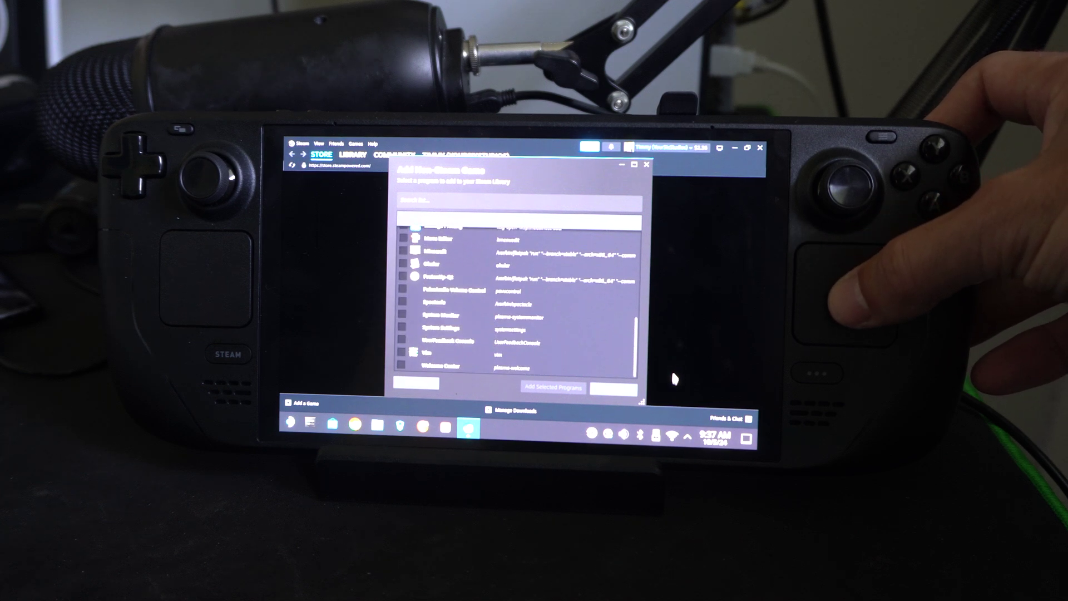
{"action": "scroll", "coordinate": [669, 360], "scroll_direction": "up", "scroll_amount": 1}
{"action": "scroll", "coordinate": [668, 342], "scroll_direction": "up", "scroll_amount": 1}
{"action": "scroll", "coordinate": [667, 334], "scroll_direction": "up", "scroll_amount": 2}
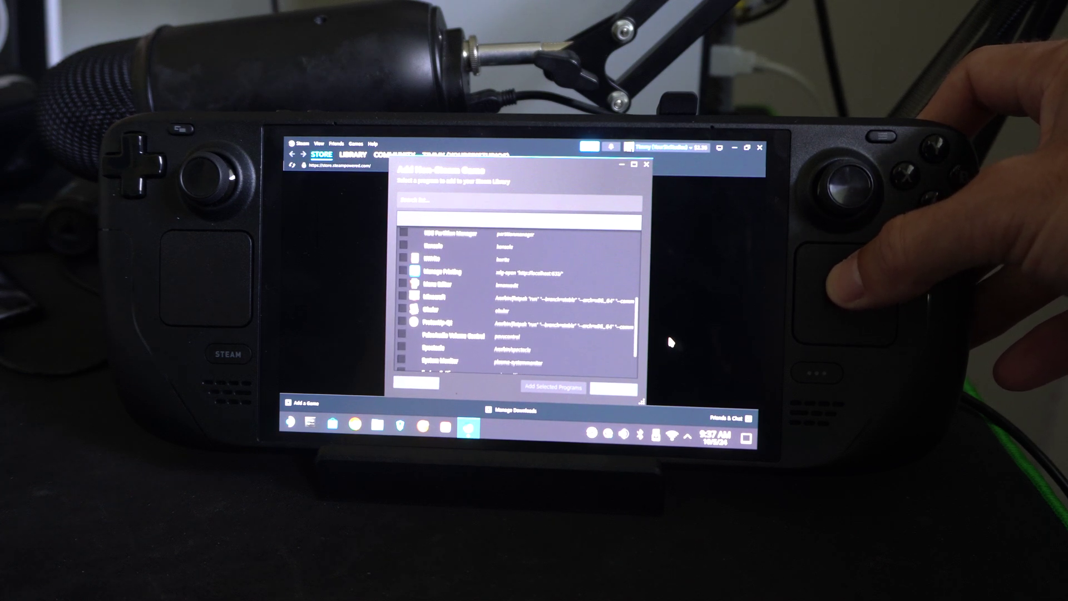
{"action": "scroll", "coordinate": [667, 334], "scroll_direction": "up", "scroll_amount": 2}
{"action": "scroll", "coordinate": [659, 302], "scroll_direction": "up", "scroll_amount": 3}
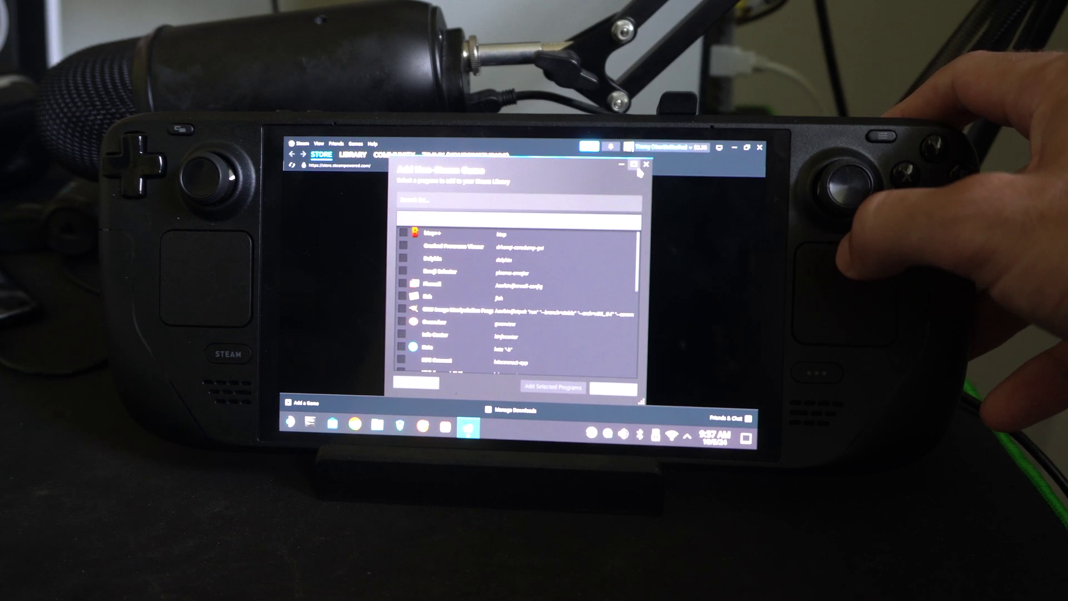
{"action": "left_click", "coordinate": [651, 166]}
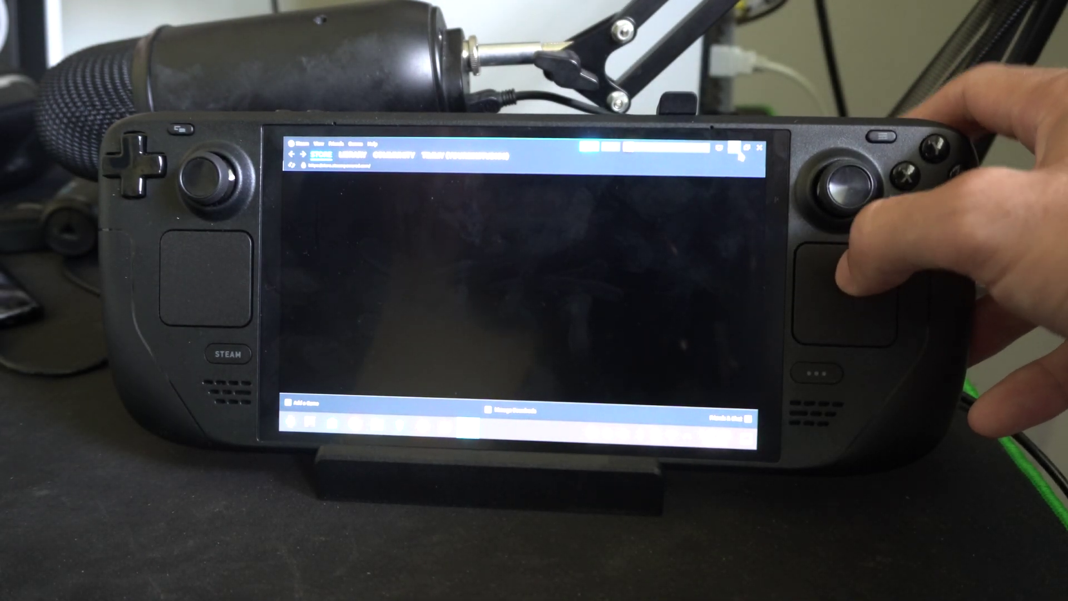
{"action": "left_click", "coordinate": [739, 155]}
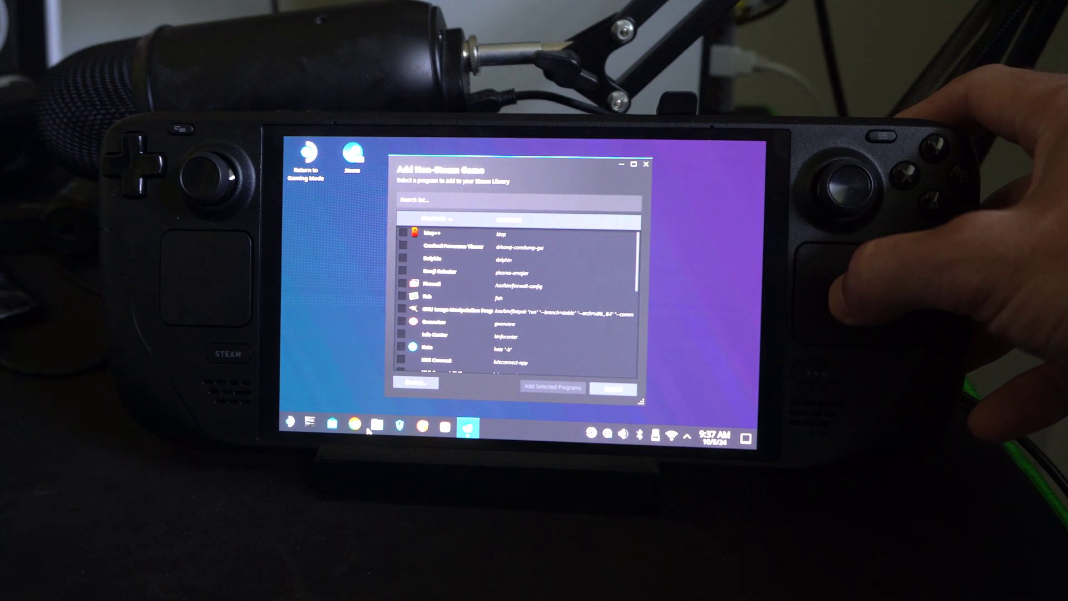
Step: Launch Chrome from the taskbar, submit a Google search via on-screen keyboard, then close Chrome
{"action": "left_click", "coordinate": [355, 423]}
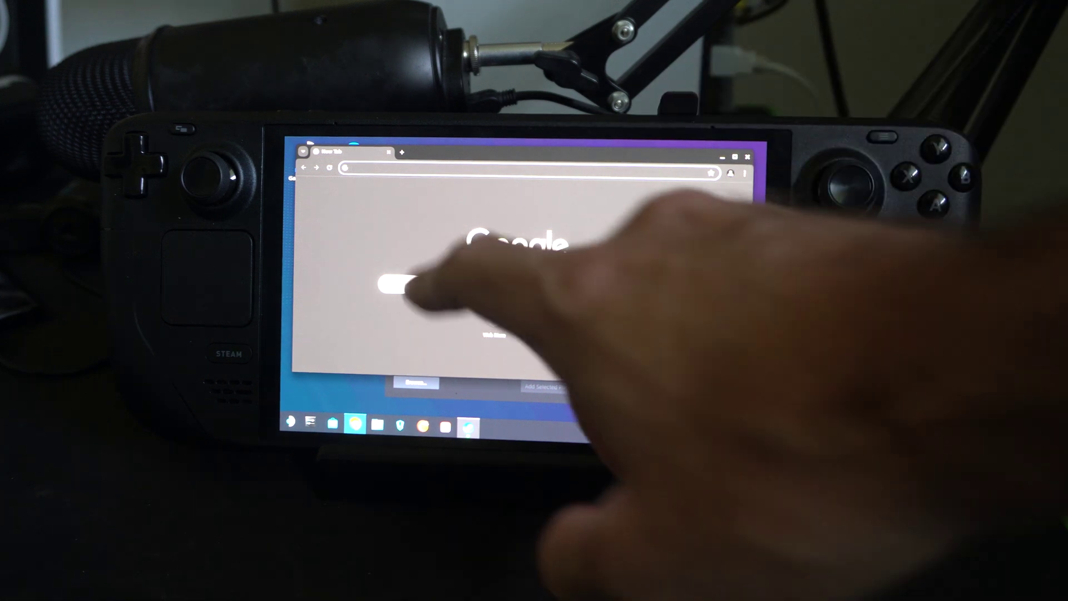
{"action": "left_click", "coordinate": [455, 284]}
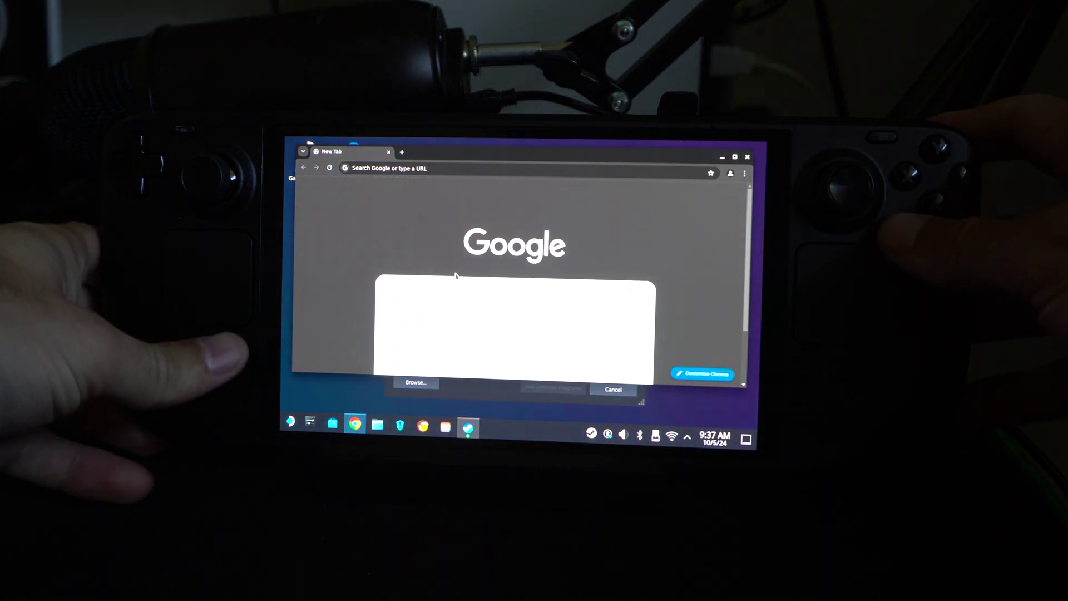
{"action": "key", "text": "super+x"}
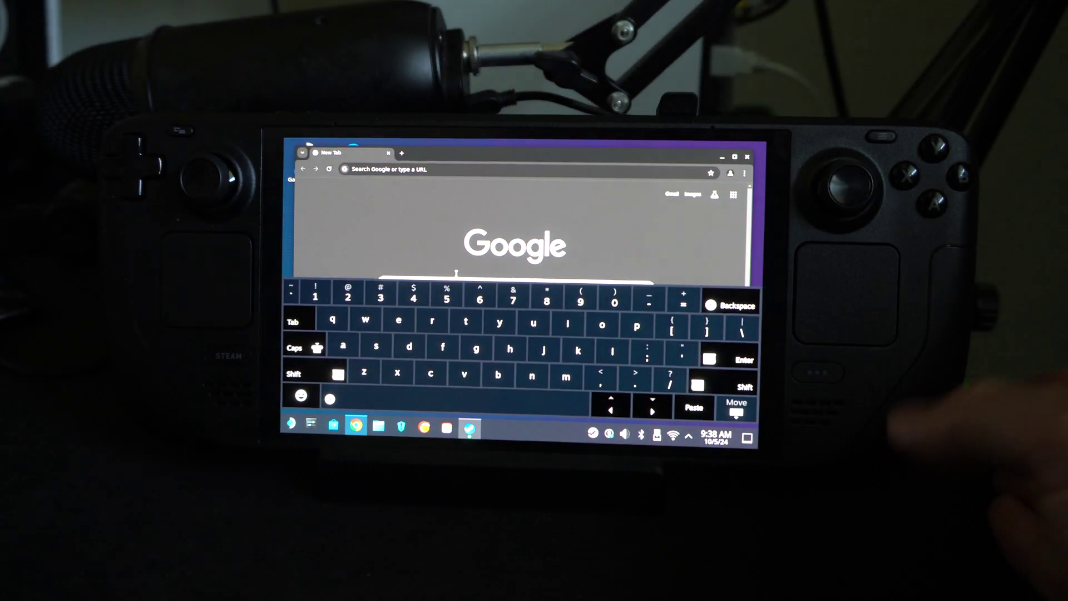
{"action": "type", "text": "hojbfl"}
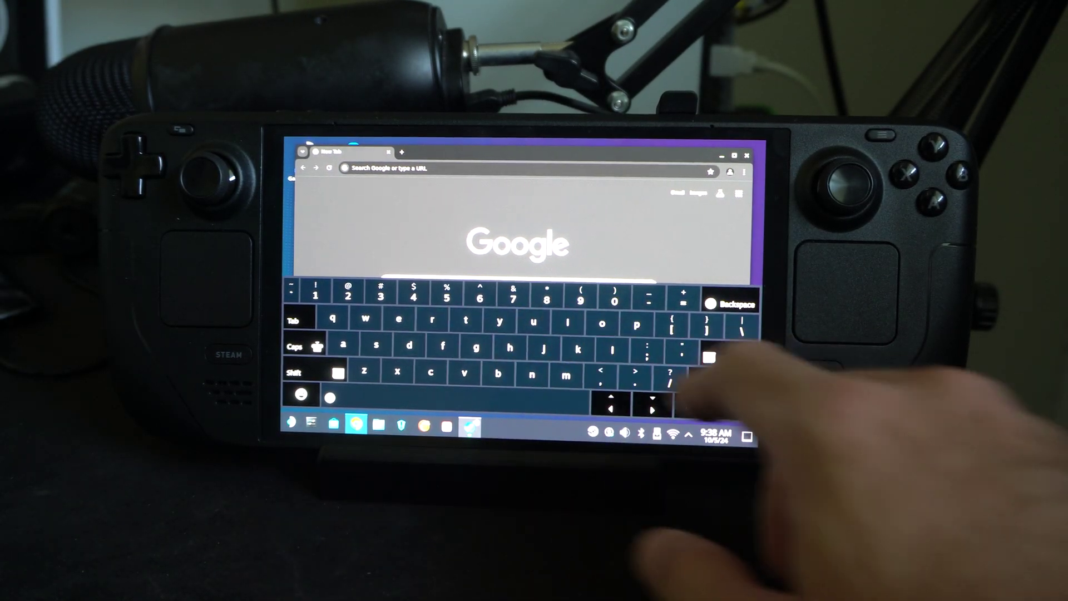
{"action": "key", "text": "Return"}
{"action": "key", "text": "Escape"}
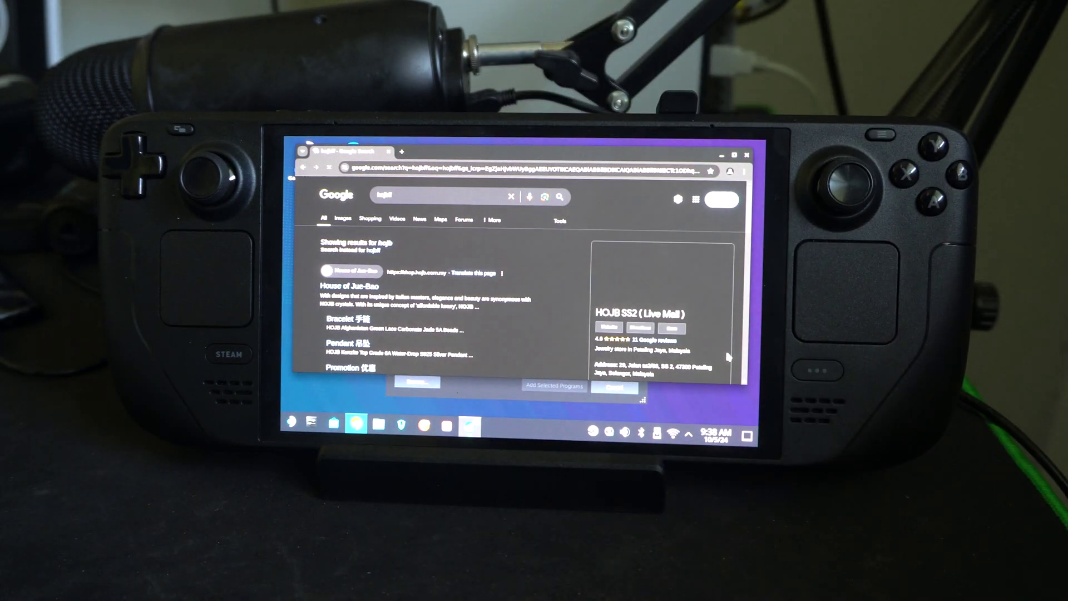
{"action": "scroll", "coordinate": [534, 251], "scroll_direction": "down", "scroll_amount": 2}
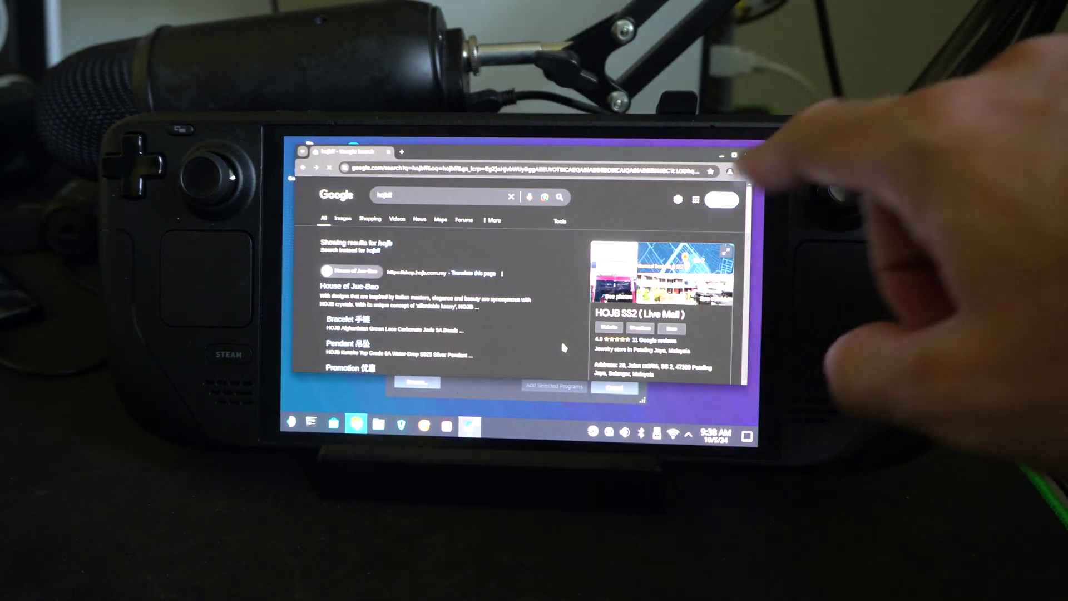
{"action": "left_click", "coordinate": [748, 154]}
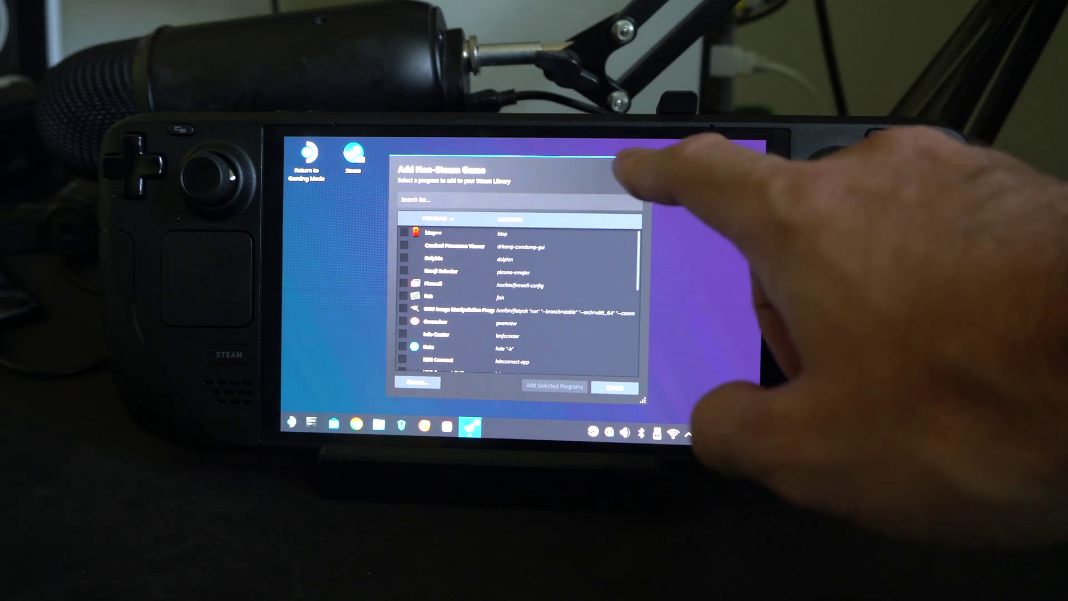
Step: Close the Add Non-Steam Game dialog and open the Application Launcher to Favourites
{"action": "left_click", "coordinate": [647, 163]}
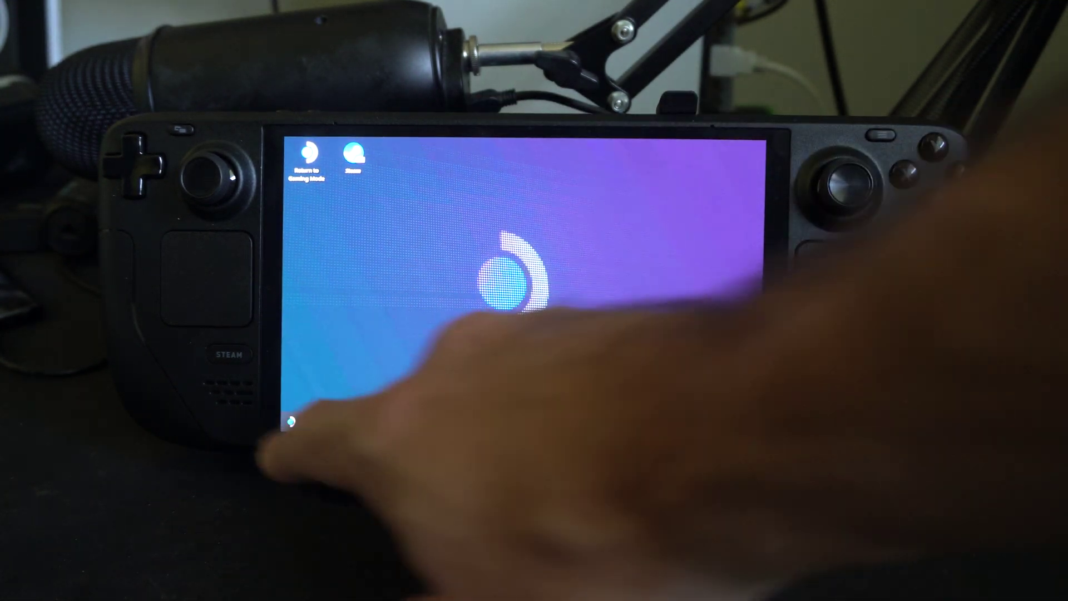
{"action": "left_click", "coordinate": [292, 422]}
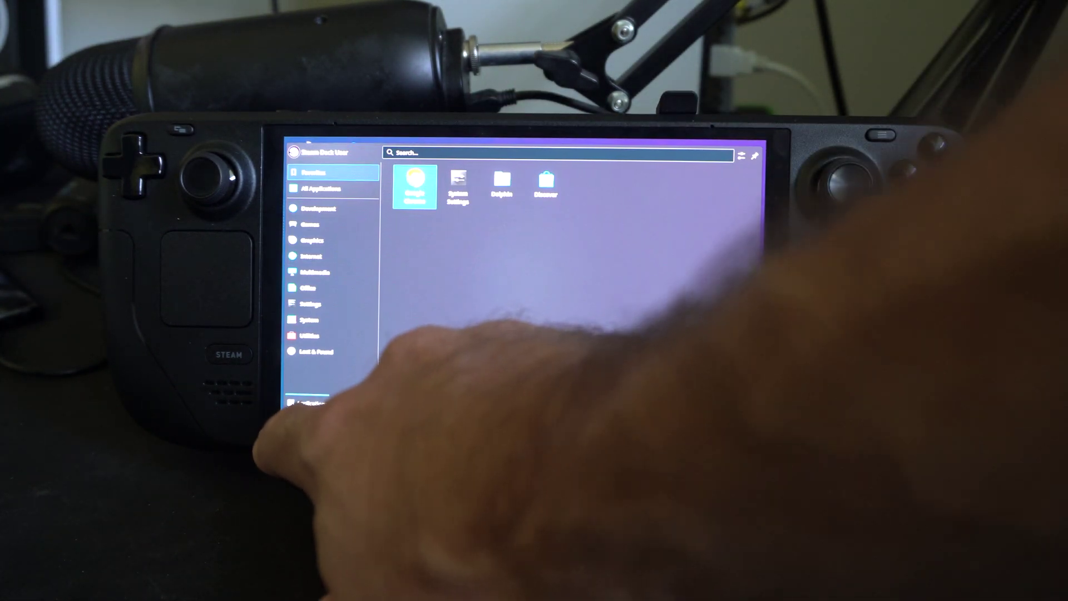